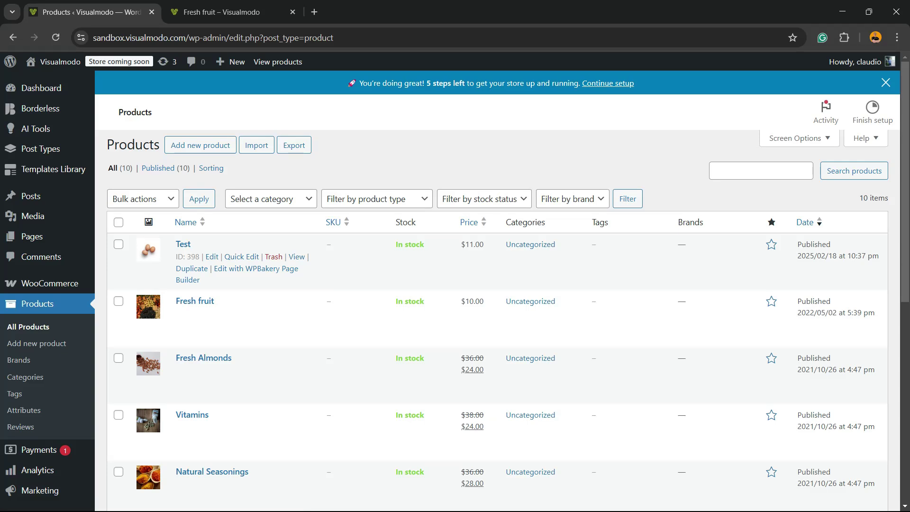
Step: View the Fresh fruit product page on the storefront and check its displayed price
{"action": "left_click", "coordinate": [221, 12]}
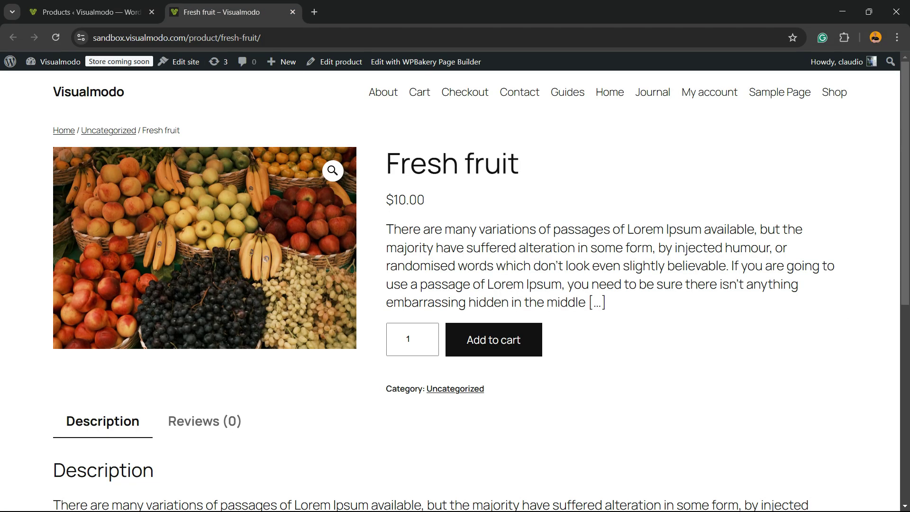
{"action": "triple_click", "coordinate": [405, 199]}
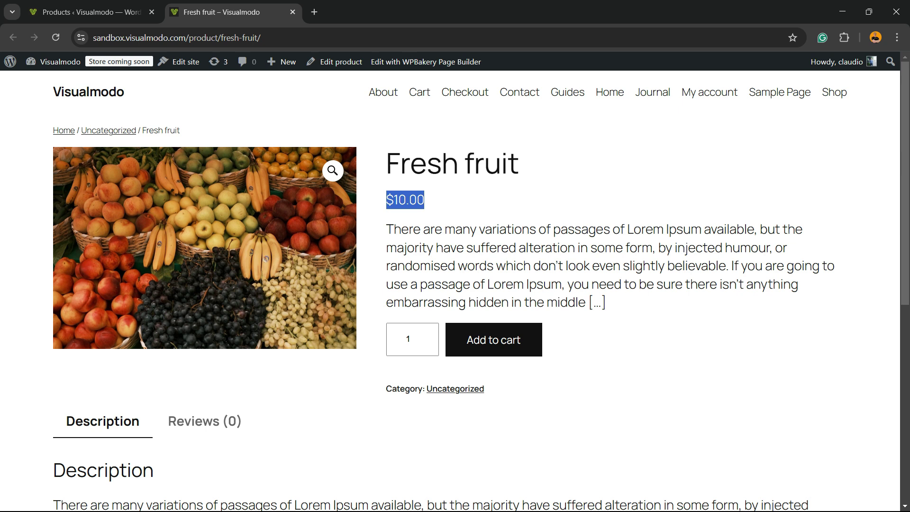
{"action": "left_click_drag", "start_coordinate": [405, 200], "coordinate": [466, 207]}
{"action": "left_click", "coordinate": [466, 208]}
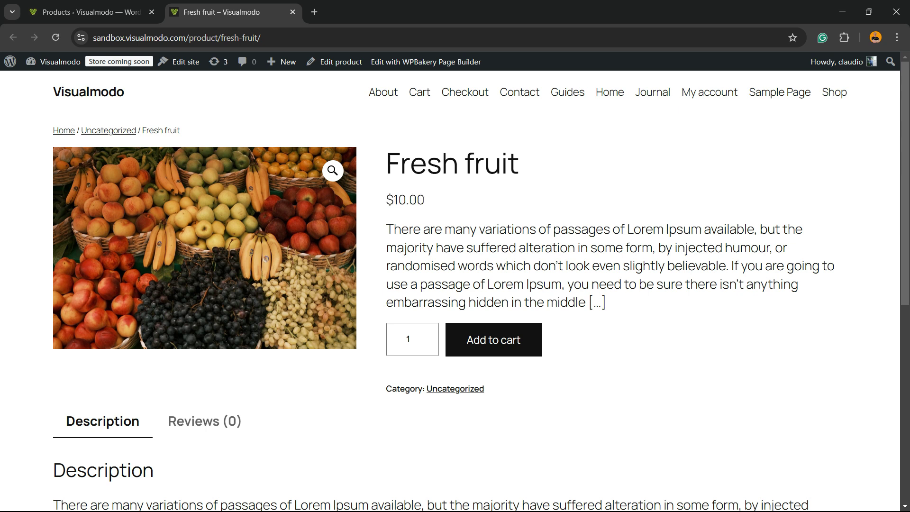
Step: Return to the site's admin area and open the WordPress Dashboard home
{"action": "left_click", "coordinate": [90, 12]}
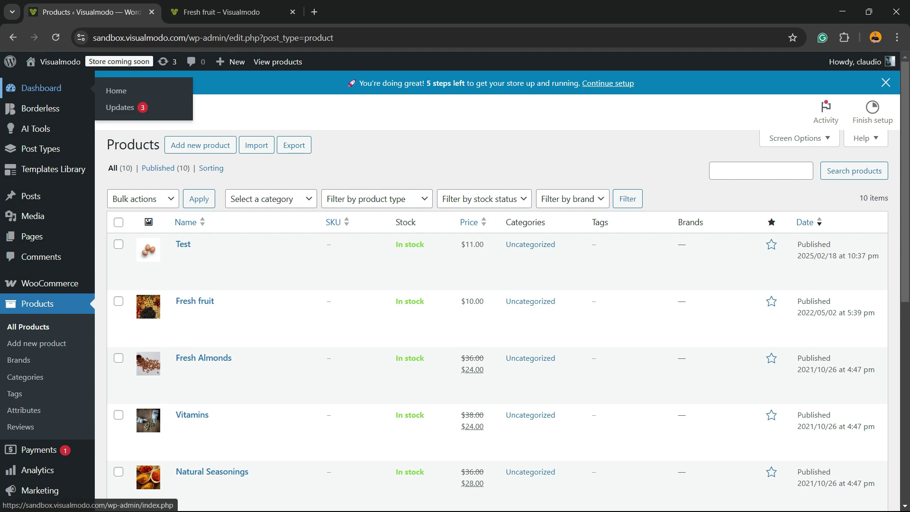
{"action": "left_click", "coordinate": [42, 88]}
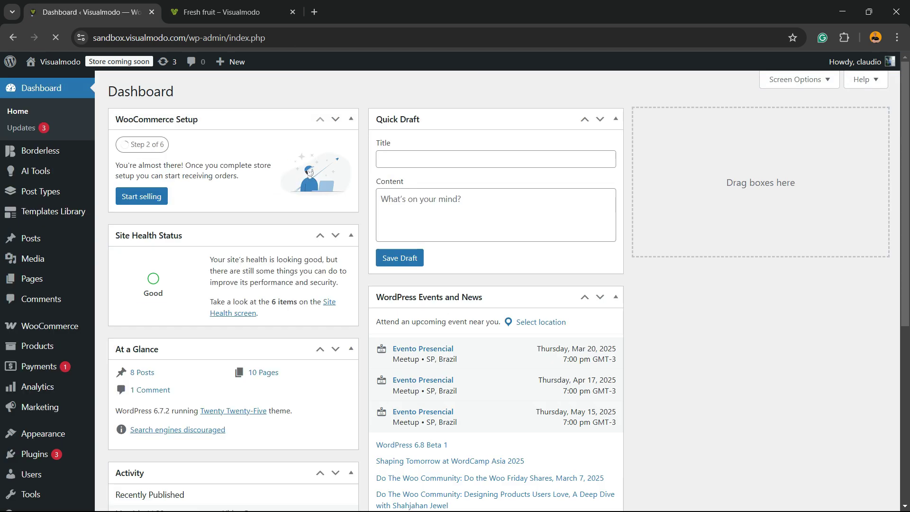
{"action": "left_click_drag", "start_coordinate": [185, 38], "coordinate": [232, 38]}
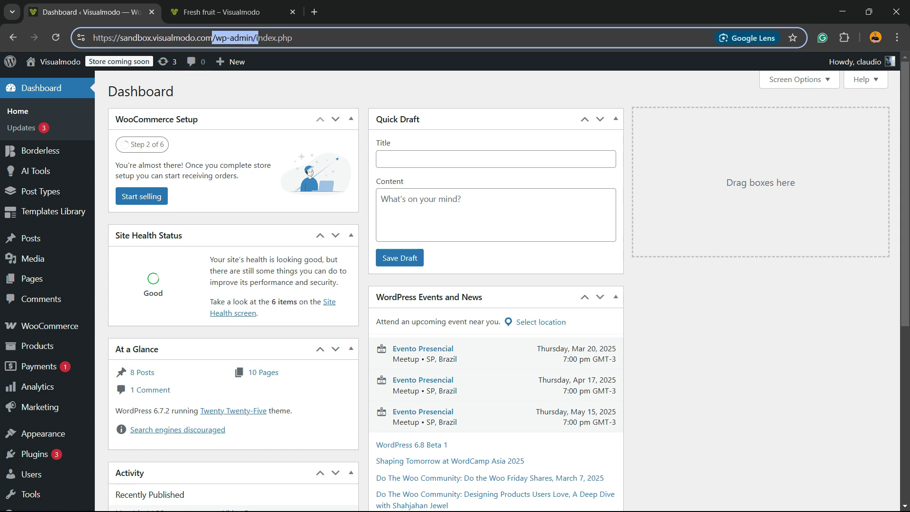
{"action": "key", "text": "Escape"}
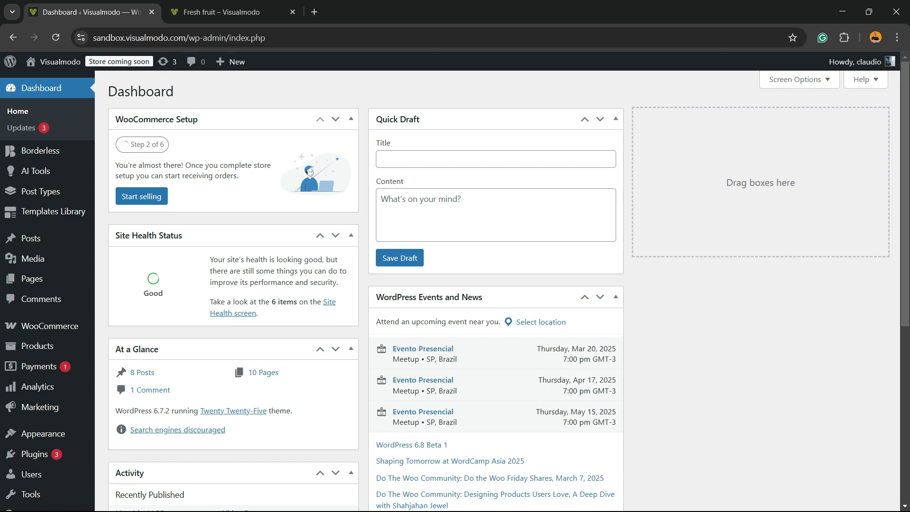
Step: Open the page for adding new plugins and search the plugin directory for "wp code"
{"action": "scroll", "coordinate": [33, 266], "scroll_direction": "down", "scroll_amount": 2}
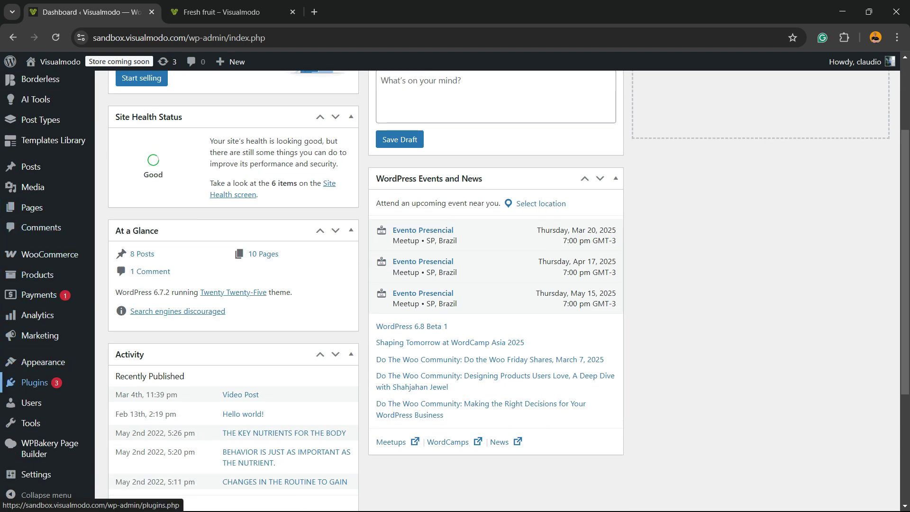
{"action": "mouse_move", "coordinate": [34, 382]}
{"action": "left_click", "coordinate": [133, 402]}
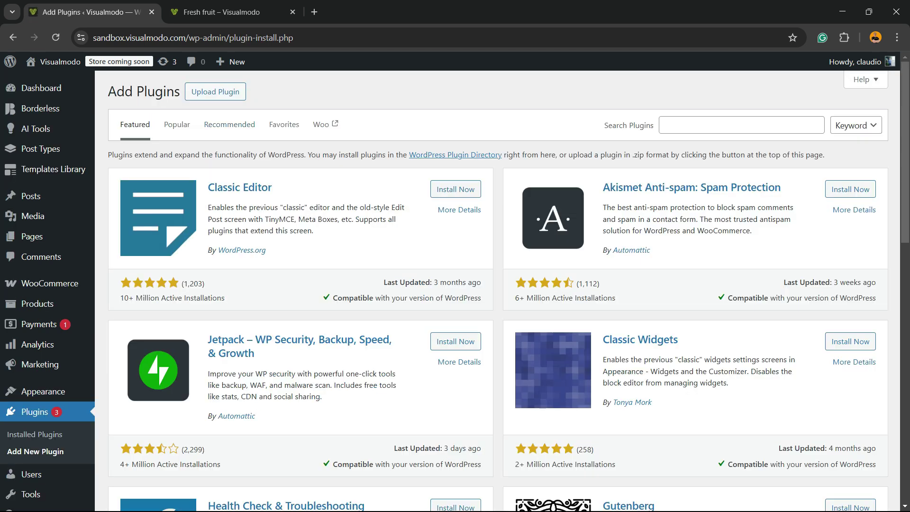
{"action": "left_click_drag", "start_coordinate": [604, 125], "coordinate": [654, 125]}
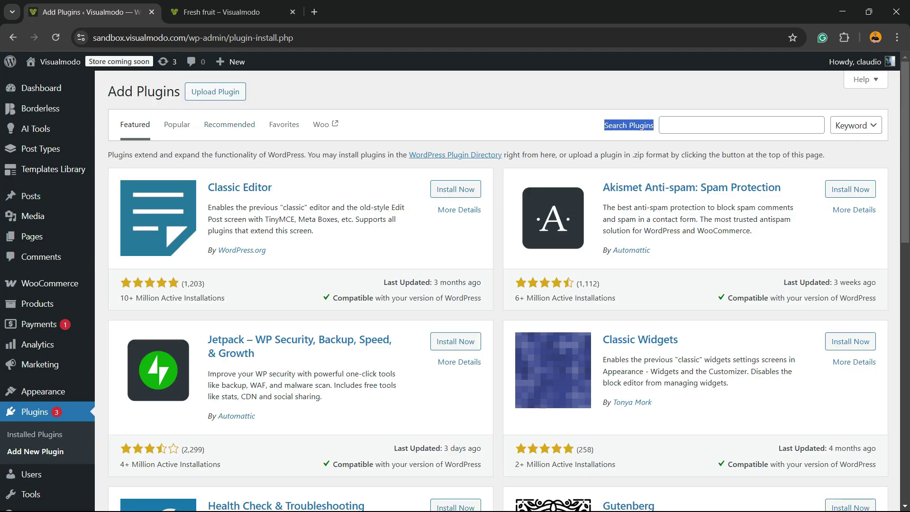
{"action": "left_click", "coordinate": [730, 125]}
{"action": "type", "text": "wp cod"}
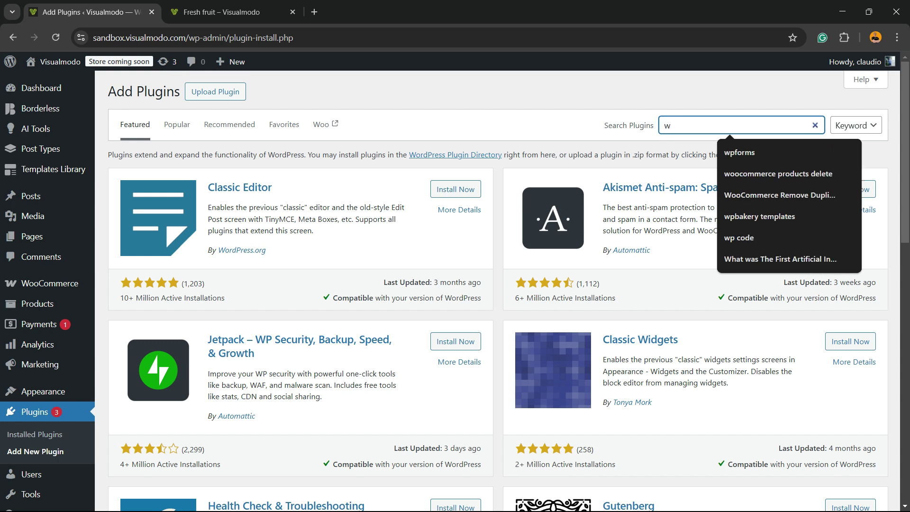
{"action": "type", "text": "e"}
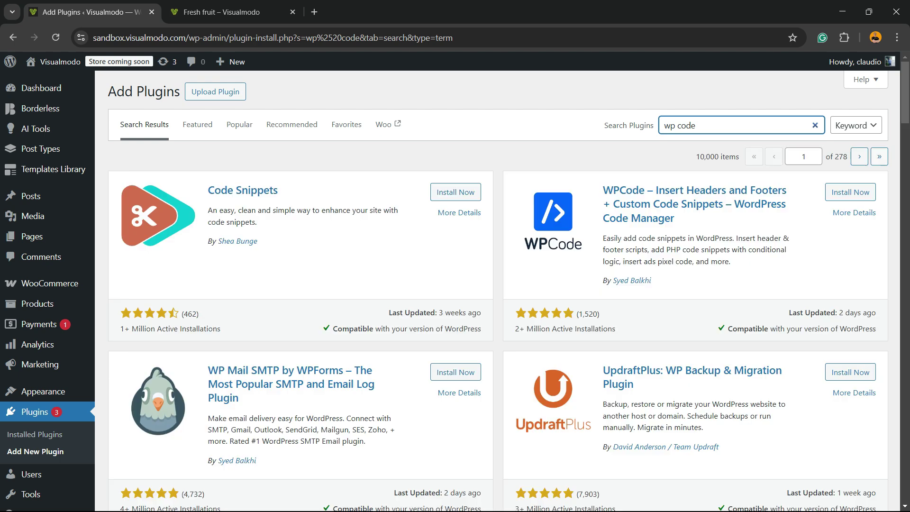
Step: Install and activate the plugin "WPCode – Insert Headers and Footers + Custom Code Snippets"
{"action": "left_click_drag", "start_coordinate": [679, 220], "coordinate": [646, 190]}
{"action": "left_click", "coordinate": [678, 220]}
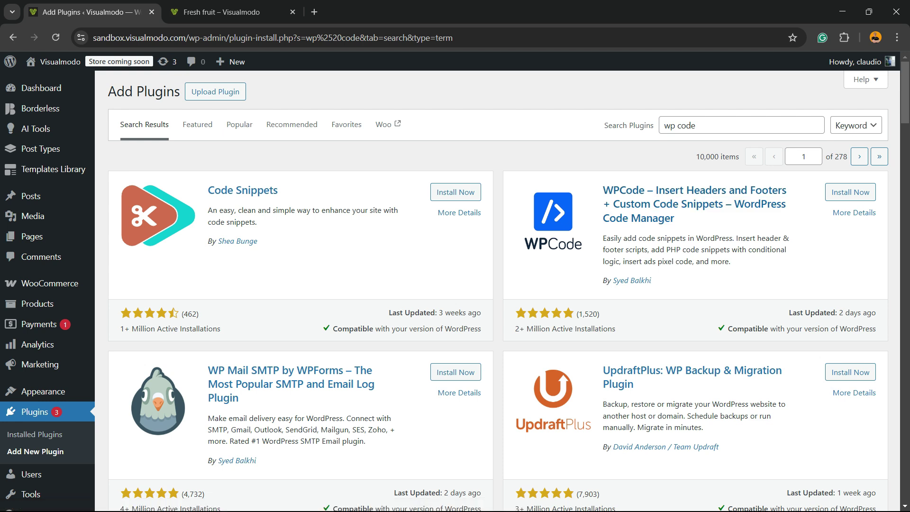
{"action": "left_click", "coordinate": [850, 192]}
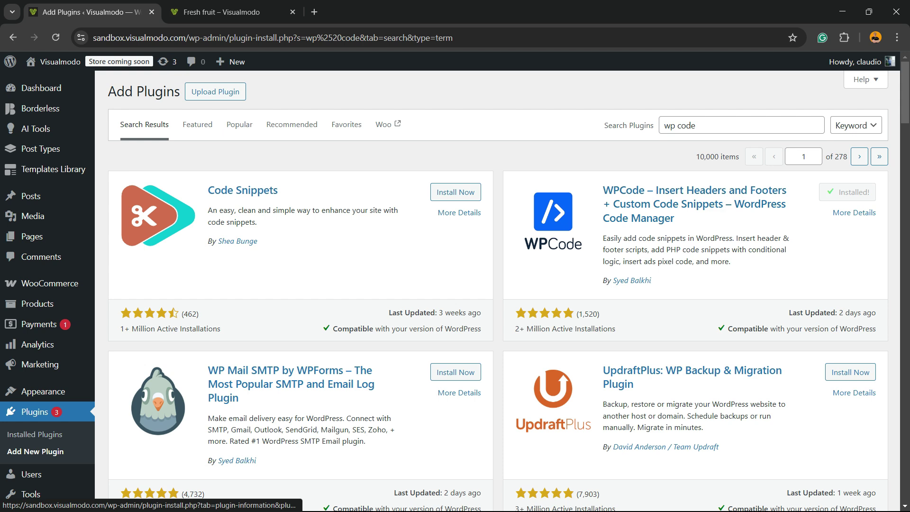
{"action": "left_click", "coordinate": [853, 192]}
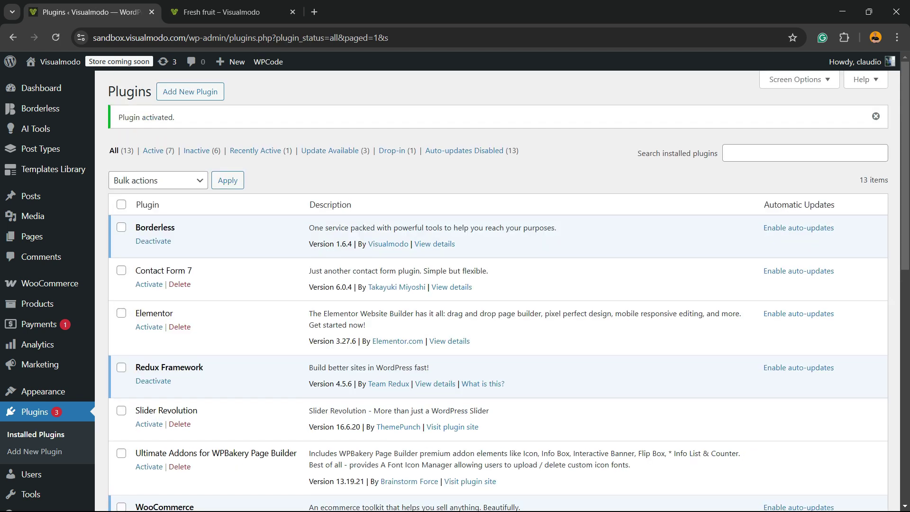
Step: Open WPCode's Add Snippet page from the installed plugins list
{"action": "scroll", "coordinate": [455, 284], "scroll_direction": "down", "scroll_amount": 2}
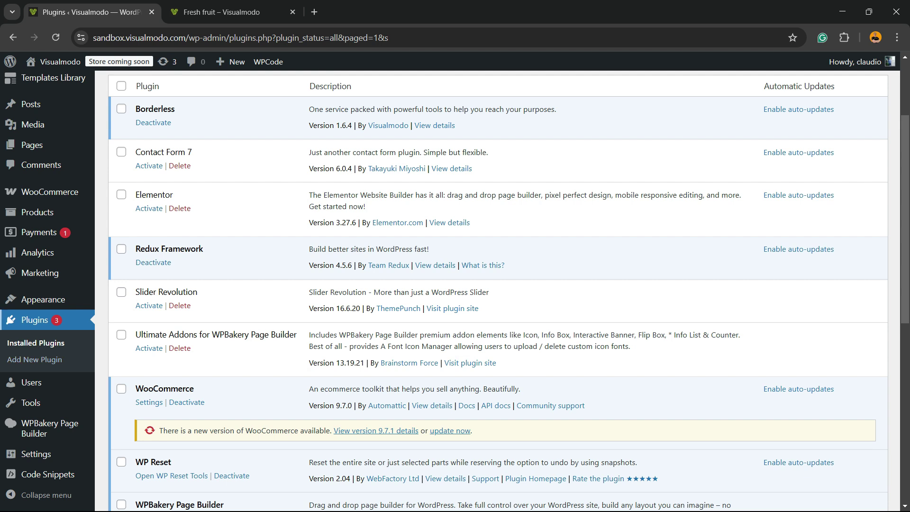
{"action": "scroll", "coordinate": [455, 285], "scroll_direction": "up", "scroll_amount": 2}
{"action": "scroll", "coordinate": [40, 246], "scroll_direction": "down", "scroll_amount": 2}
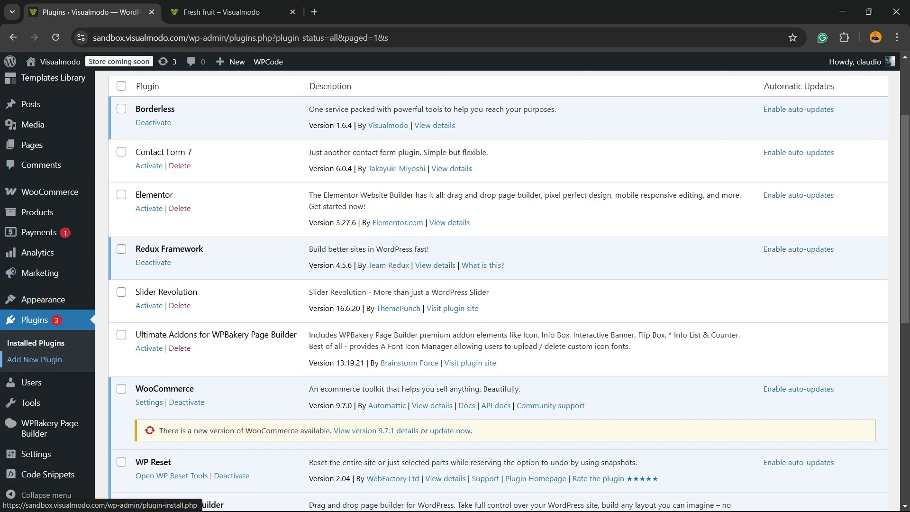
{"action": "mouse_move", "coordinate": [48, 474]}
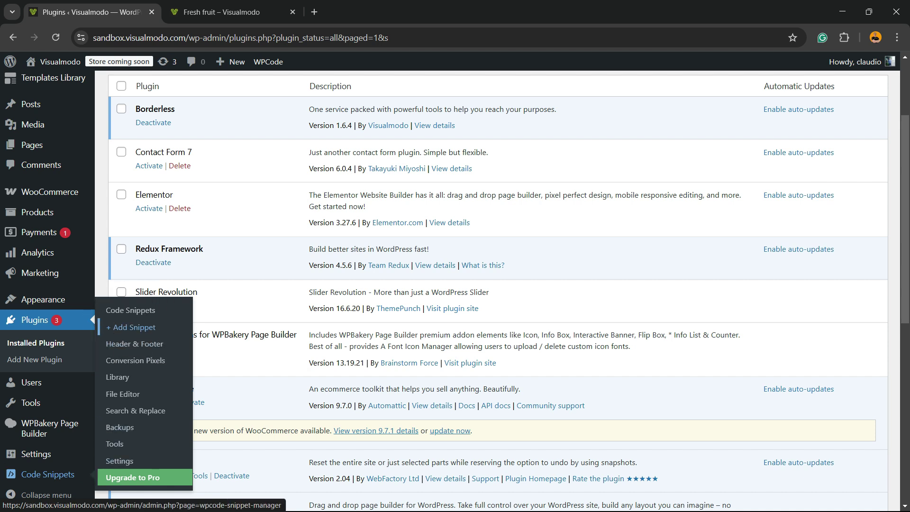
{"action": "left_click", "coordinate": [134, 327]}
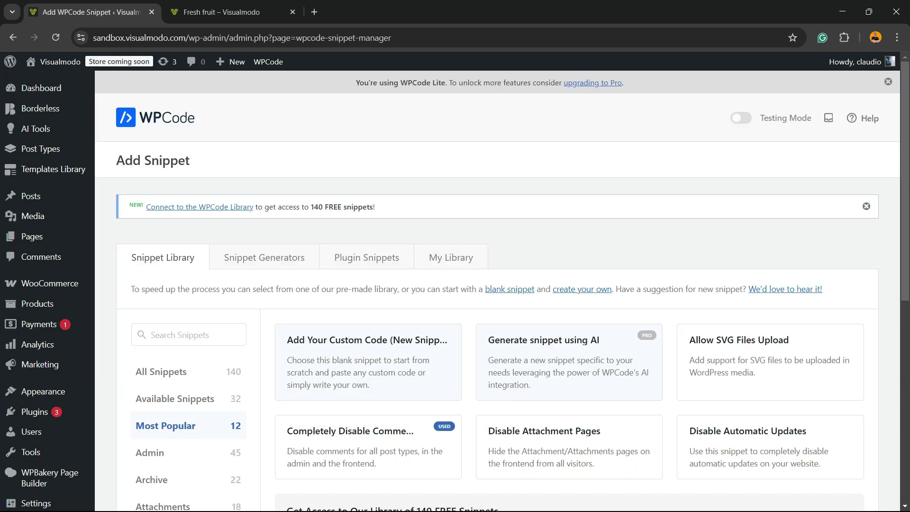
Step: Start a new custom snippet from scratch with PHP Snippet as its code type
{"action": "scroll", "coordinate": [368, 331], "scroll_direction": "down", "scroll_amount": 3}
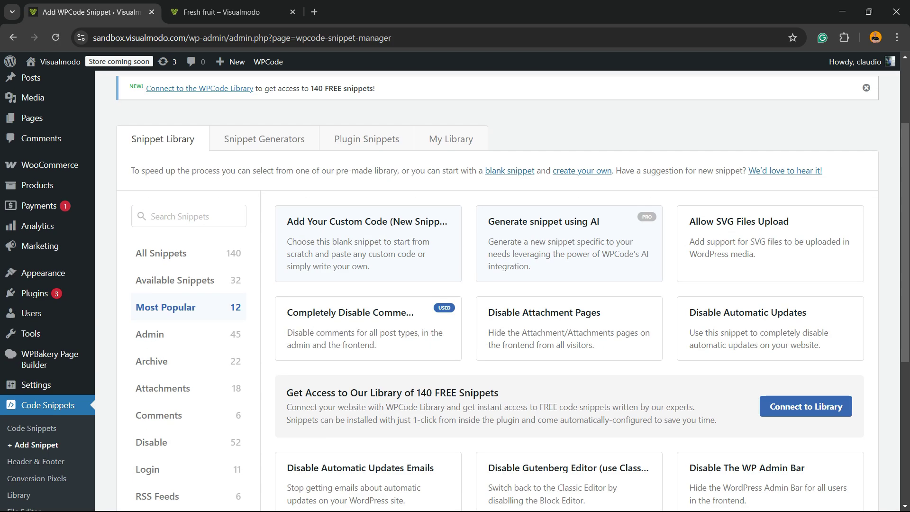
{"action": "scroll", "coordinate": [368, 360], "scroll_direction": "up", "scroll_amount": 3}
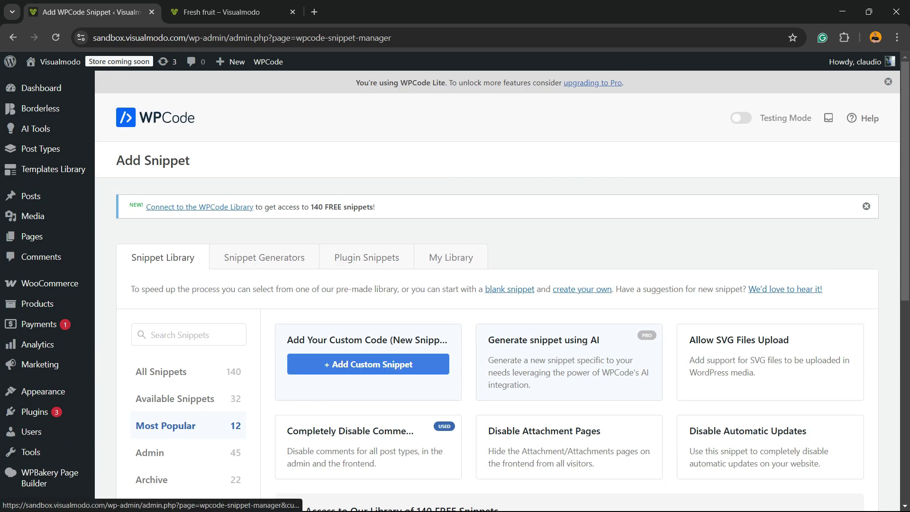
{"action": "left_click", "coordinate": [368, 364]}
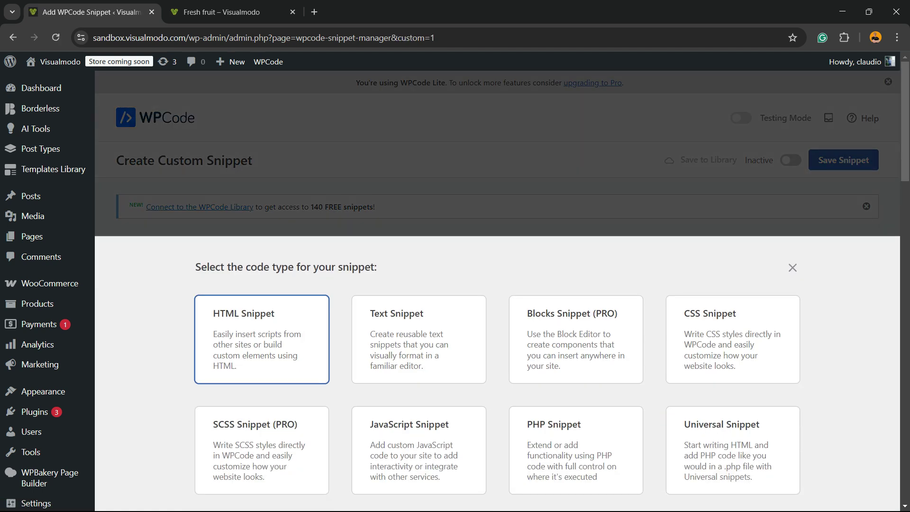
{"action": "scroll", "coordinate": [575, 450], "scroll_direction": "down", "scroll_amount": 2}
{"action": "left_click", "coordinate": [575, 450]}
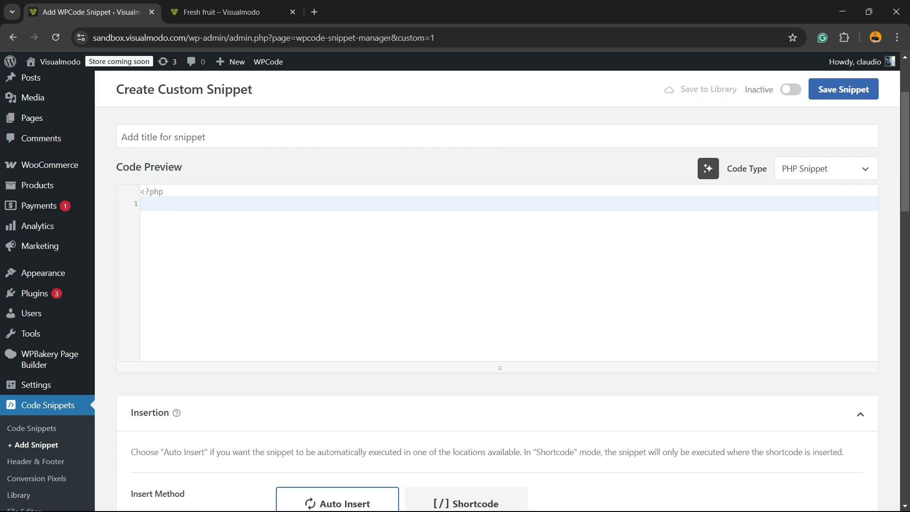
Step: Paste the PHP code that hides price and Add to Cart for all users and products into the snippet, and review its insertion settings
{"action": "key", "text": "ctrl+v"}
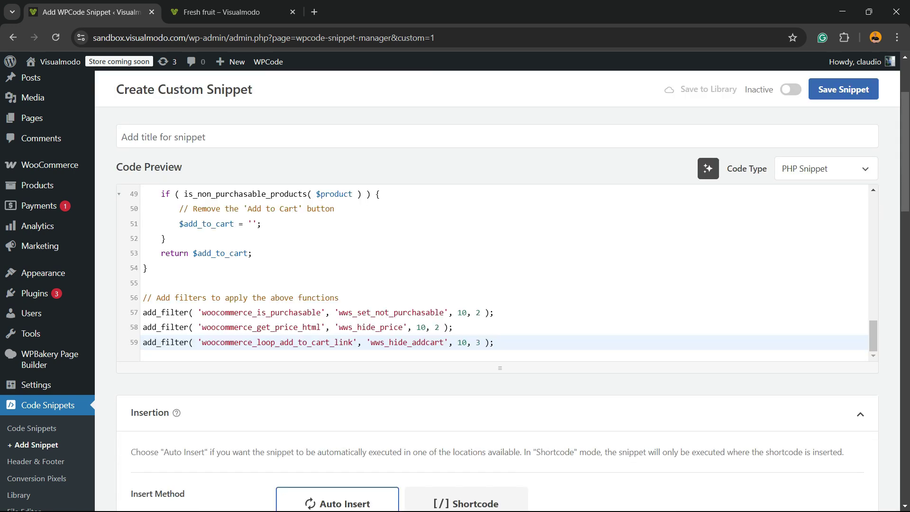
{"action": "scroll", "coordinate": [504, 273], "scroll_direction": "up", "scroll_amount": 15}
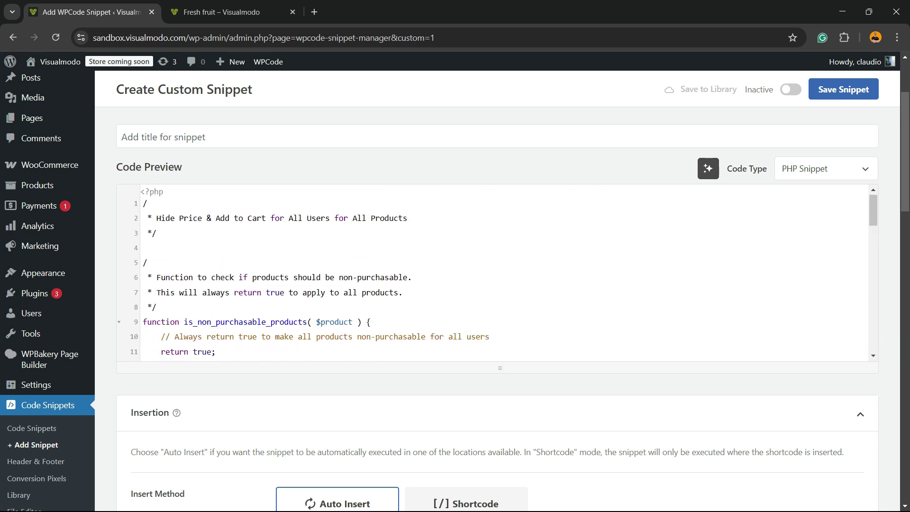
{"action": "scroll", "coordinate": [498, 272], "scroll_direction": "down", "scroll_amount": 20}
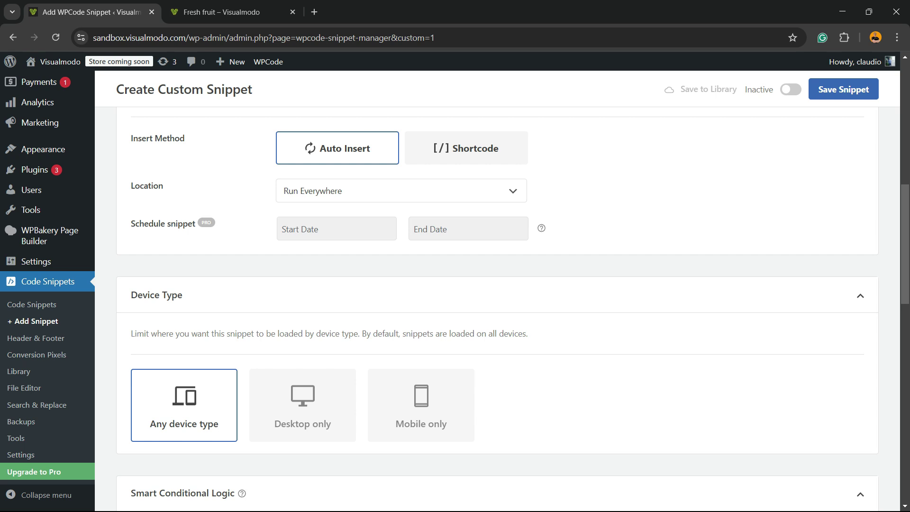
{"action": "scroll", "coordinate": [498, 273], "scroll_direction": "up", "scroll_amount": 7}
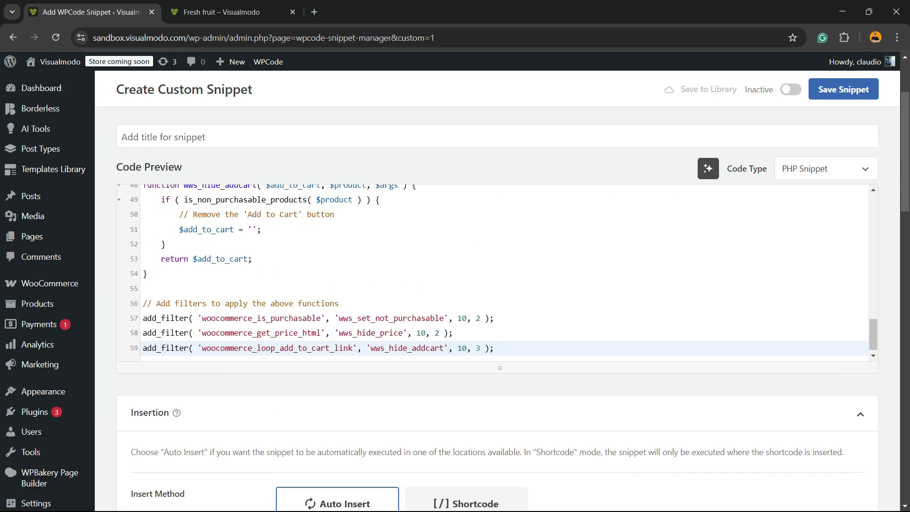
{"action": "scroll", "coordinate": [498, 272], "scroll_direction": "down", "scroll_amount": 5}
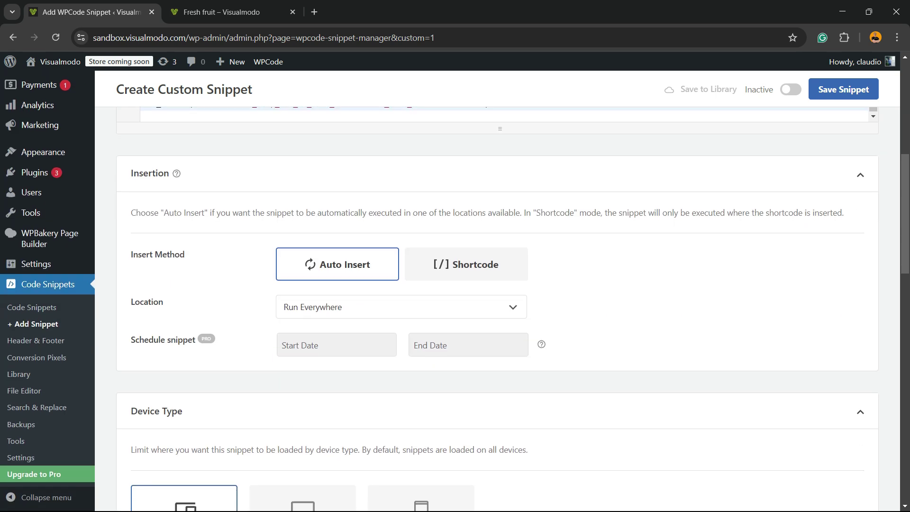
{"action": "scroll", "coordinate": [498, 273], "scroll_direction": "down", "scroll_amount": 5}
{"action": "scroll", "coordinate": [498, 272], "scroll_direction": "up", "scroll_amount": 10}
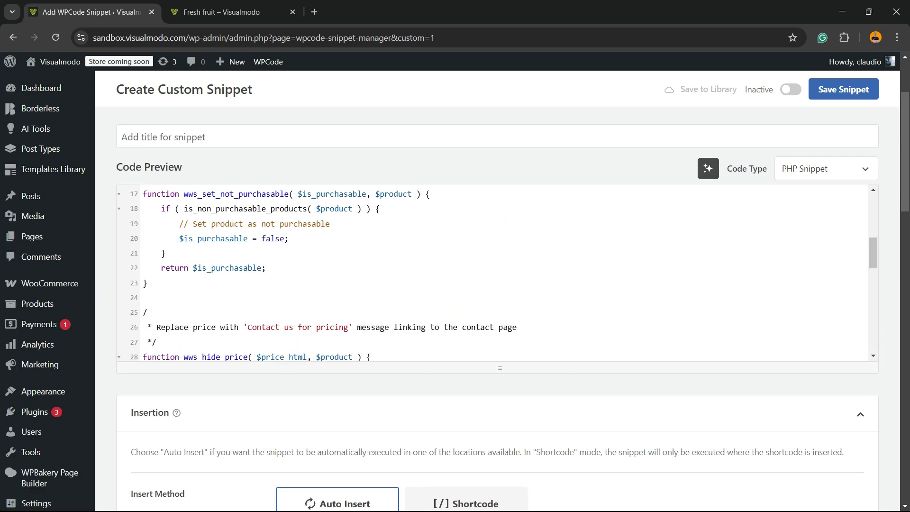
Step: Save the new PHP snippet, try to activate it with an update, and review its code
{"action": "left_click", "coordinate": [840, 89]}
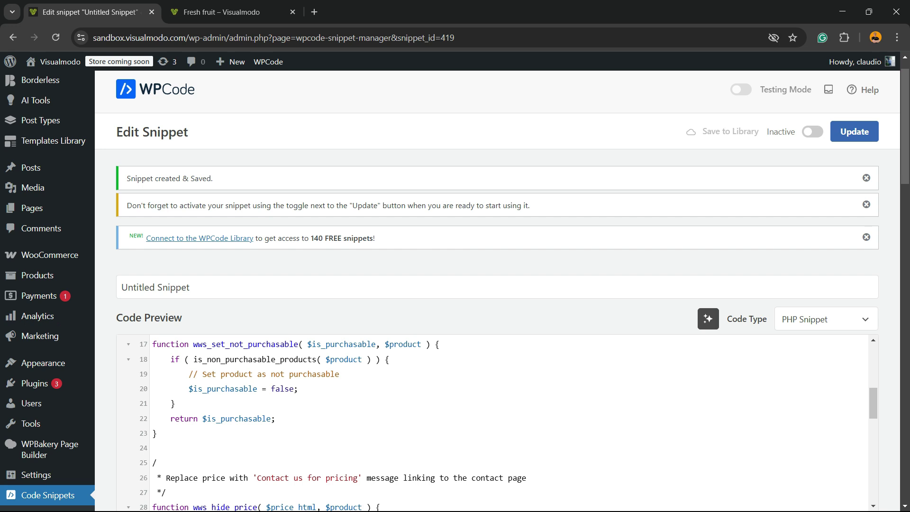
{"action": "left_click", "coordinate": [812, 132]}
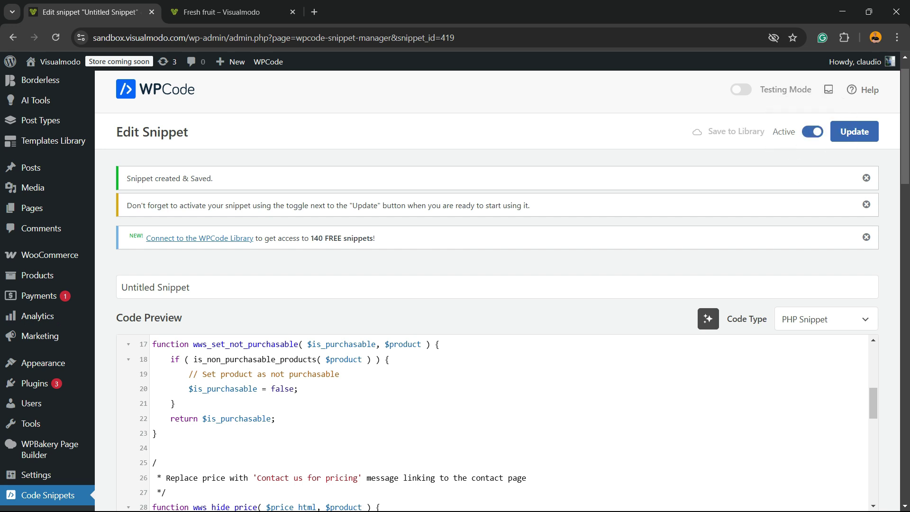
{"action": "left_click", "coordinate": [855, 131]}
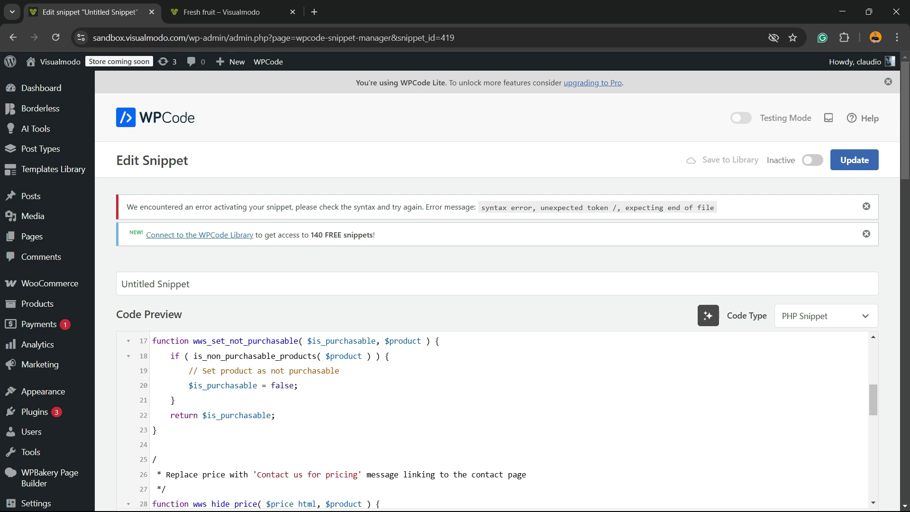
{"action": "scroll", "coordinate": [493, 419], "scroll_direction": "up", "scroll_amount": 5}
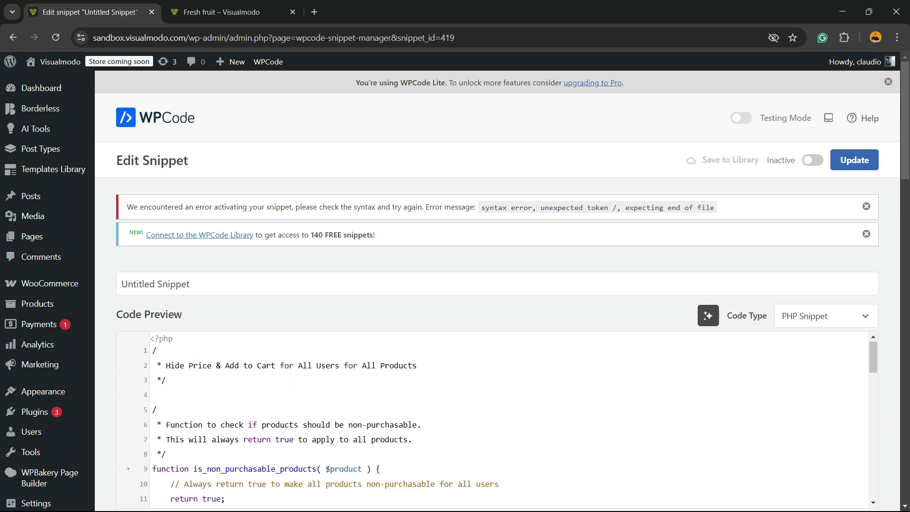
{"action": "scroll", "coordinate": [493, 419], "scroll_direction": "down", "scroll_amount": 8}
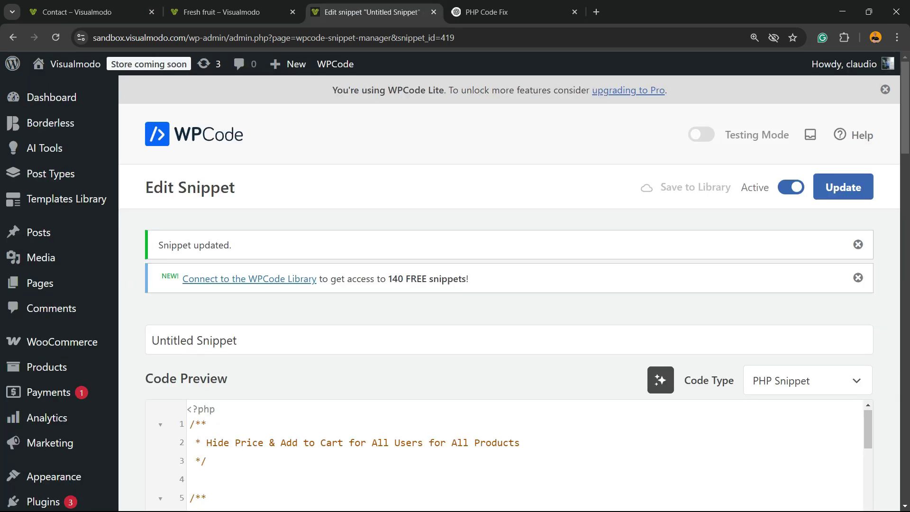
Step: Check the Fresh fruit product page for the snippet's effect on the price and Add to Cart
{"action": "left_click", "coordinate": [233, 12]}
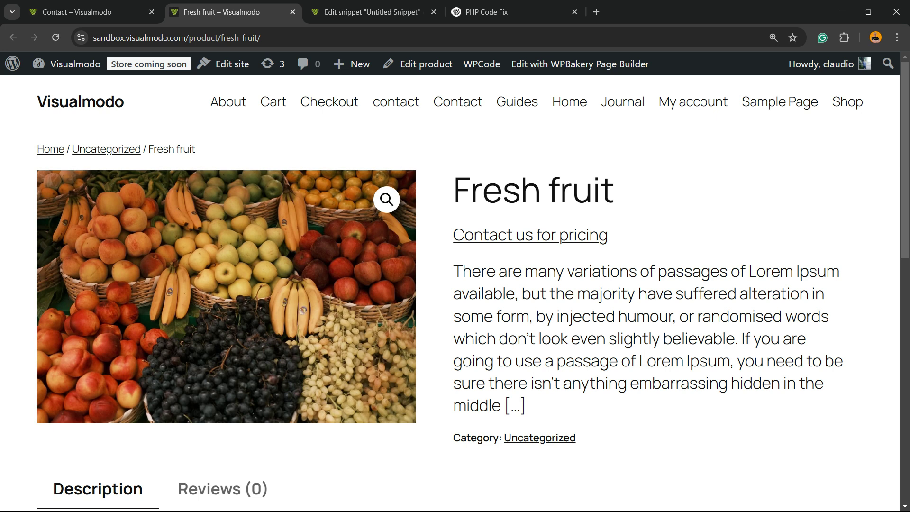
Step: Examine the price area of the Fresh fruit product page and follow its "Contact us for pricing" link
{"action": "scroll", "coordinate": [450, 293], "scroll_direction": "down", "scroll_amount": 4}
{"action": "scroll", "coordinate": [450, 293], "scroll_direction": "up", "scroll_amount": 4}
{"action": "left_click_drag", "start_coordinate": [452, 234], "coordinate": [609, 235]}
{"action": "left_click", "coordinate": [626, 234]}
{"action": "left_click", "coordinate": [530, 235]}
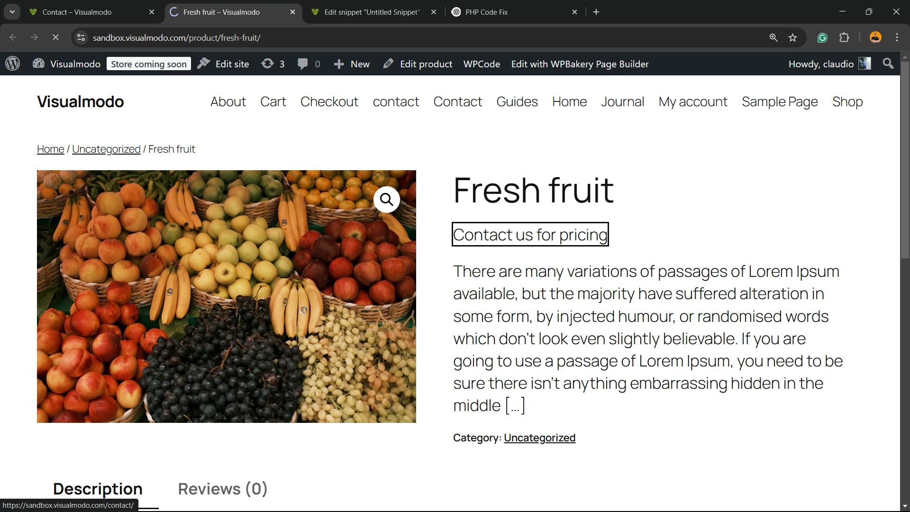
Step: Check the "contact" slug in the contact page's address, return to the product page, and view the already open Contact page
{"action": "double_click", "coordinate": [229, 38]}
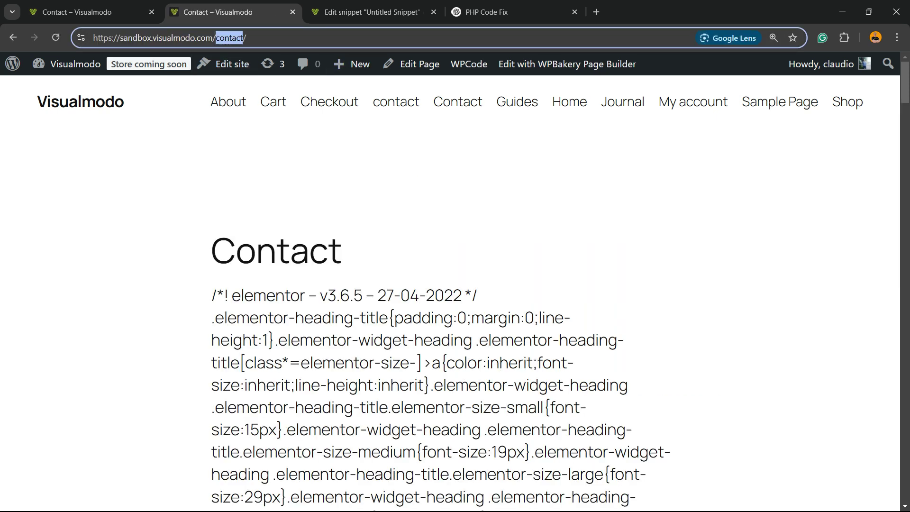
{"action": "left_click", "coordinate": [237, 37]}
{"action": "left_click_drag", "start_coordinate": [219, 38], "coordinate": [247, 38]}
{"action": "left_click", "coordinate": [13, 37]}
{"action": "left_click", "coordinate": [90, 12]}
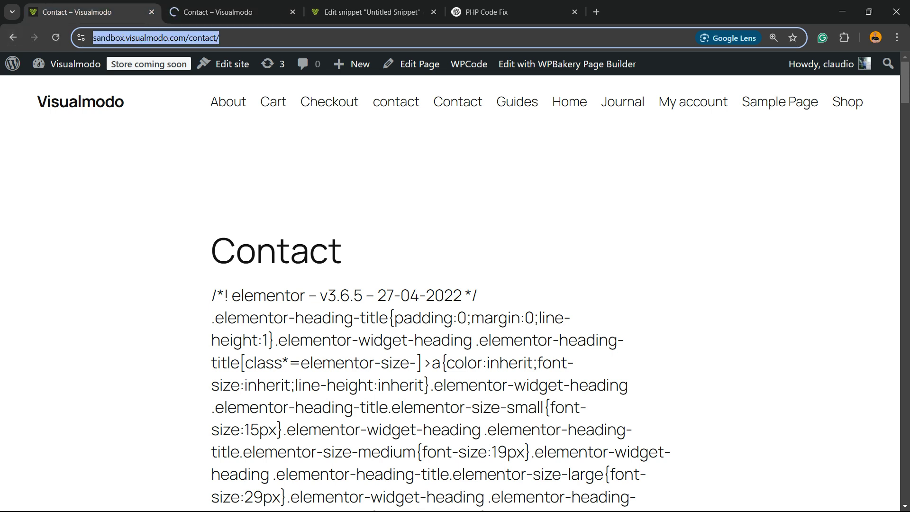
Step: Examine the price replacement function in the PHP snippet, including its contact page slug, fallback URL and link text
{"action": "left_click", "coordinate": [372, 11]}
{"action": "scroll", "coordinate": [509, 284], "scroll_direction": "down", "scroll_amount": 5}
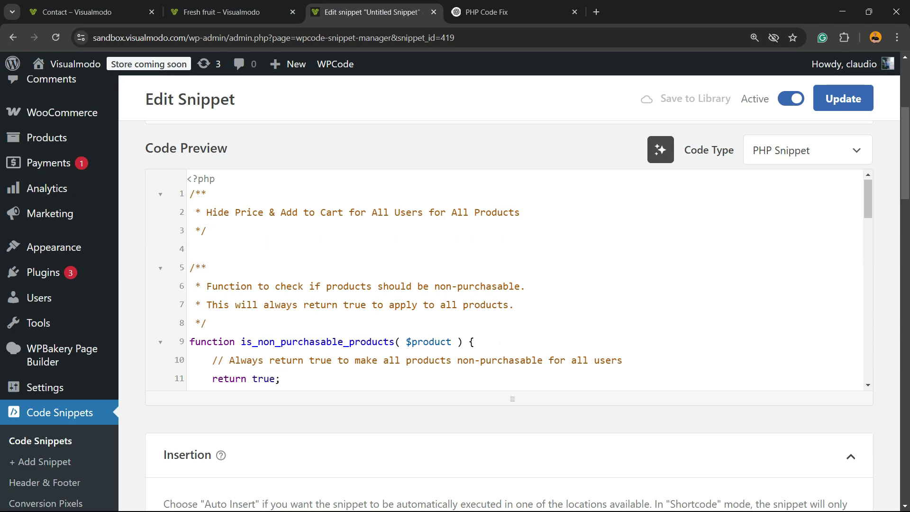
{"action": "scroll", "coordinate": [509, 285], "scroll_direction": "down", "scroll_amount": 5}
{"action": "scroll", "coordinate": [510, 272], "scroll_direction": "down", "scroll_amount": 4}
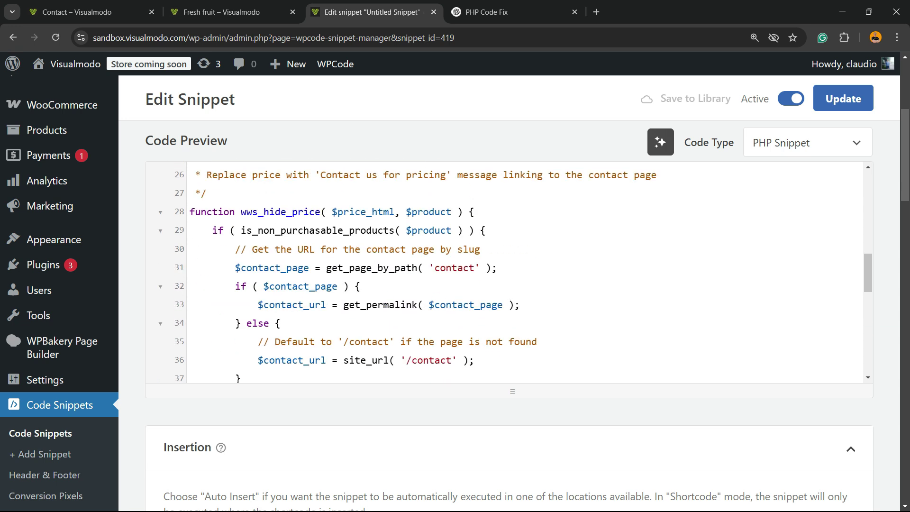
{"action": "left_click_drag", "start_coordinate": [202, 175], "coordinate": [207, 193]}
{"action": "scroll", "coordinate": [510, 273], "scroll_direction": "down", "scroll_amount": 2}
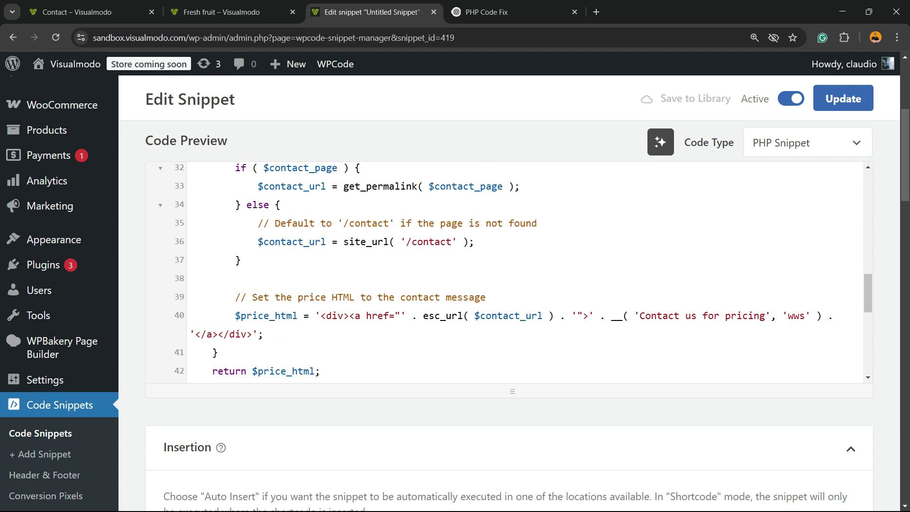
{"action": "scroll", "coordinate": [510, 272], "scroll_direction": "up", "scroll_amount": 2}
{"action": "double_click", "coordinate": [431, 361]}
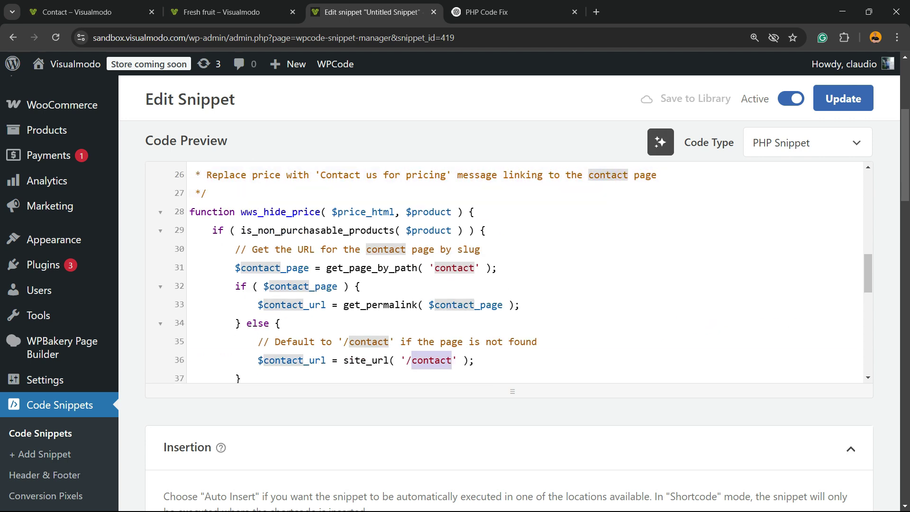
{"action": "scroll", "coordinate": [509, 273], "scroll_direction": "up", "scroll_amount": 10}
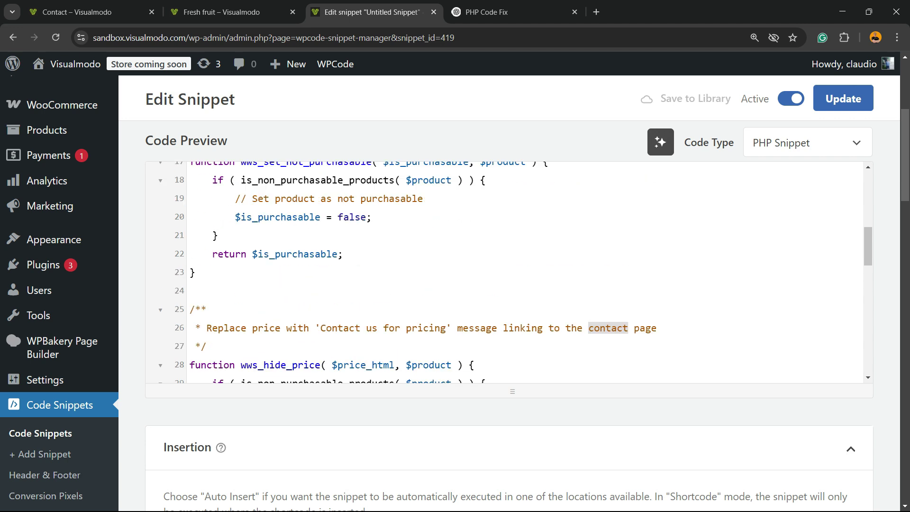